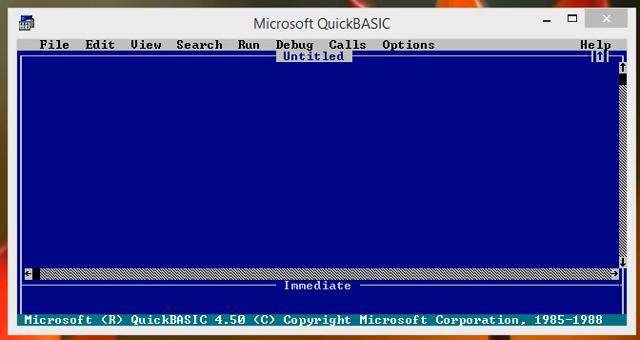
- Enter the three lines CLS, PRINT RIGHT$("Biwas", 2) and END in the editor
left_click(29, 72)
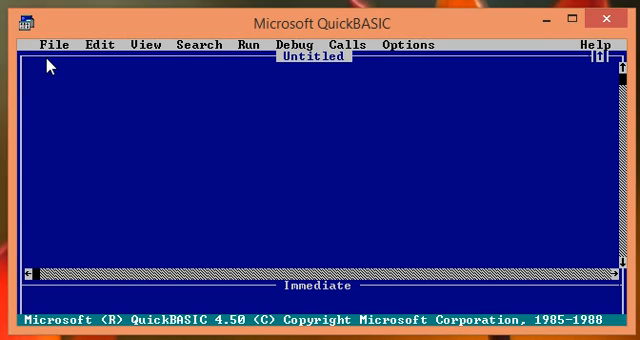
type("cls")
key("Return")
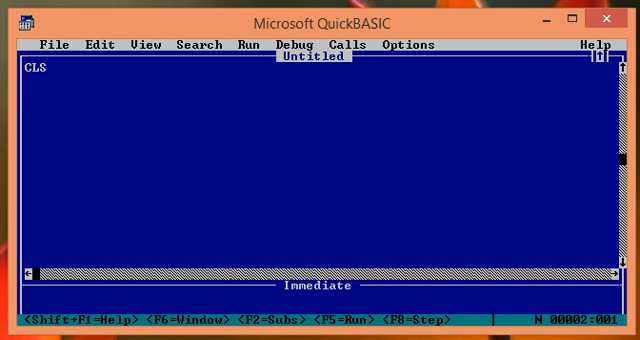
type("print \"")
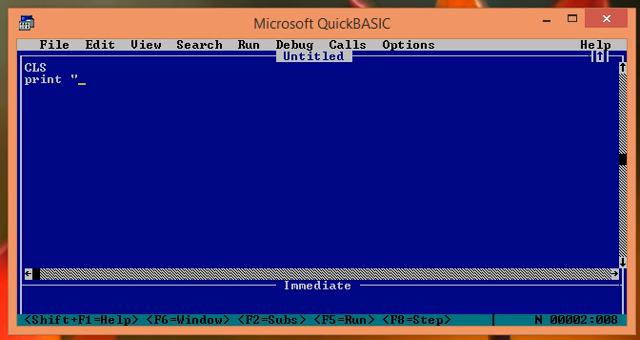
key("BackSpace")
type("ri")
type("ght$(")
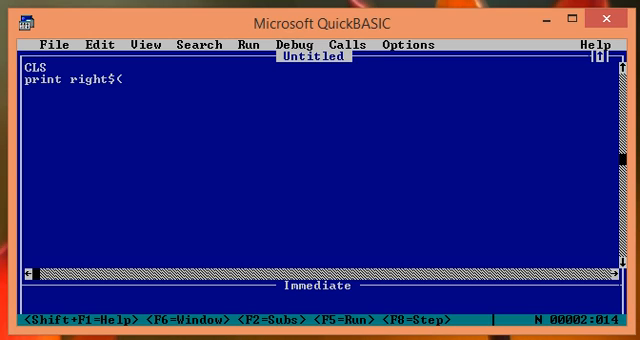
type("\"")
type("Biwas\"")
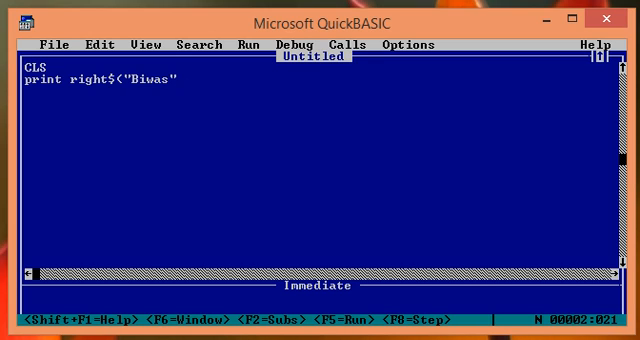
type(",2")
type(")")
key("Return")
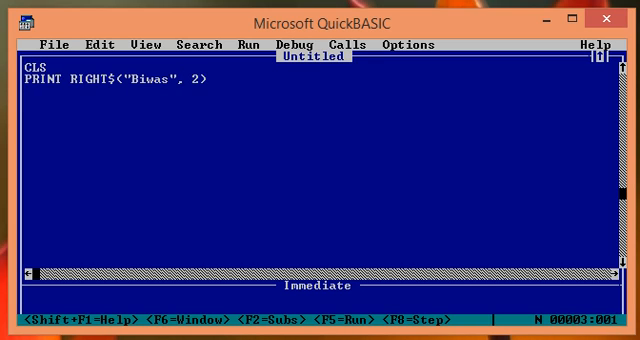
type("end")
key("Return")
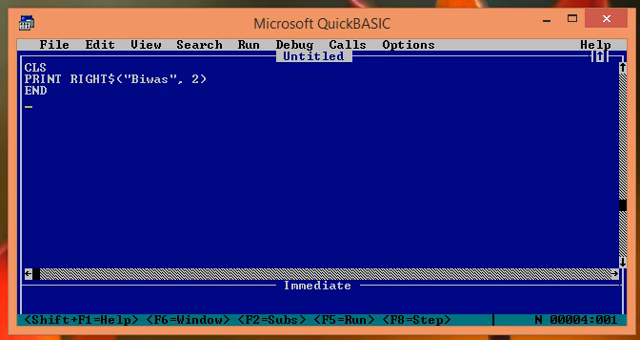
- Start the program from the Run menu, view the "as" output, and return to the PRINT line
left_click(250, 46)
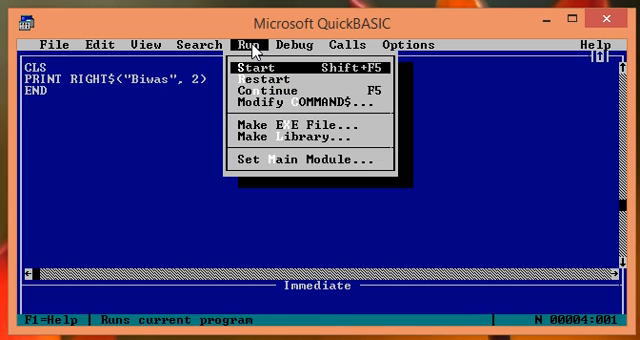
left_click(258, 72)
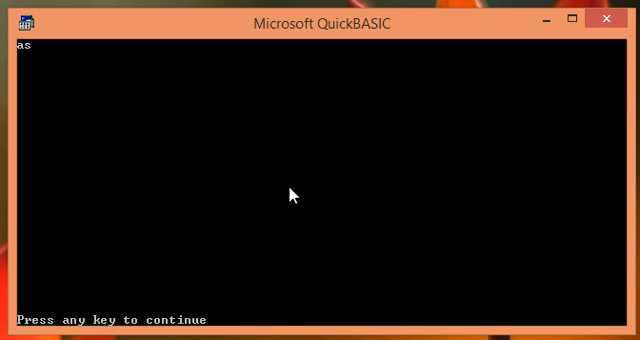
key("Return")
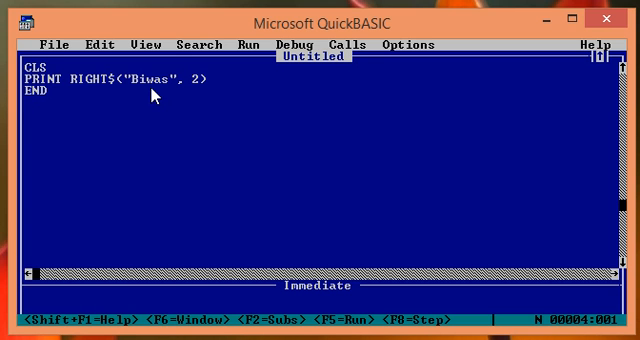
left_click(79, 79)
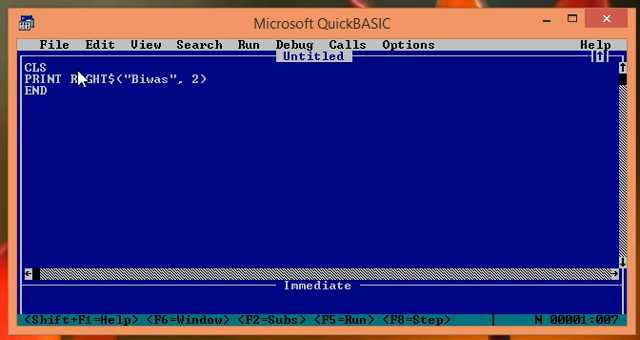
- Insert FOR i = 1 TO 5 on a new line above the PRINT statement
key("Home")
key("Return")
type("fo")
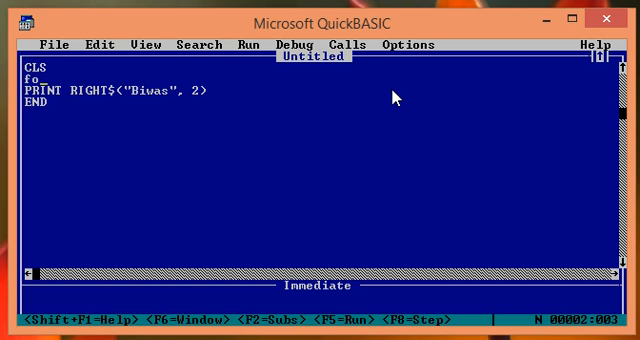
type("r i=")
type("1 to")
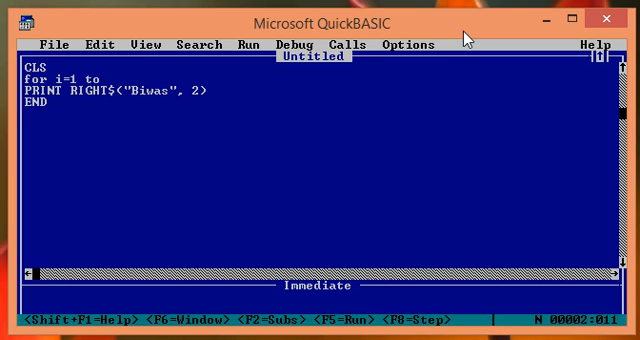
type(" 5")
key("Down")
- Replace the count 2 with i in RIGHT$, add NEXT below, and run with Shift+F5
key("End")
key("Left")
key("Left")
key("Delete")
type("i")
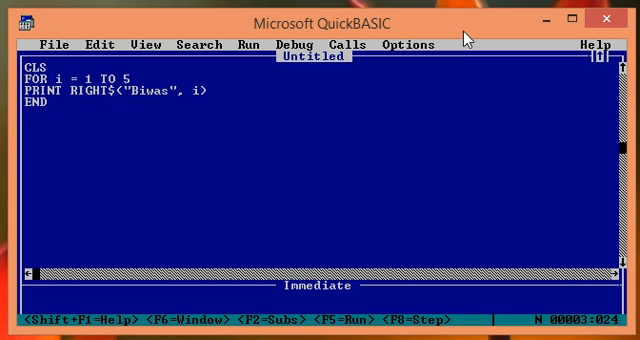
key("End")
key("Return")
type("ne")
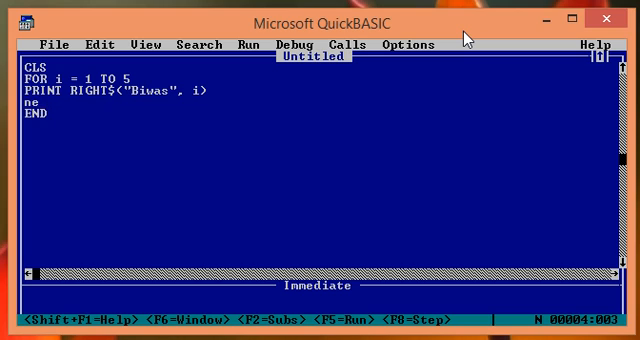
type("xt")
key("Down")
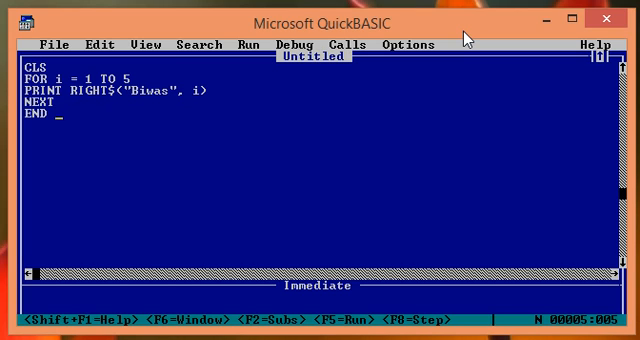
key("shift+F5")
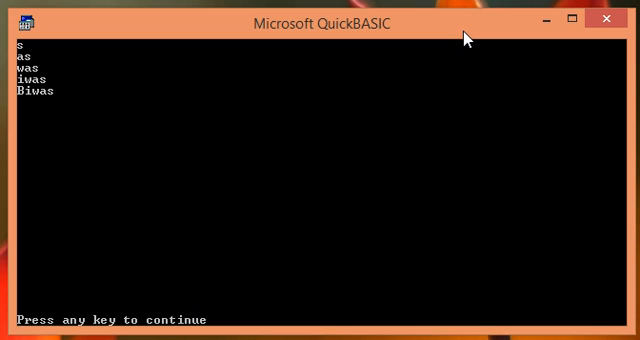
- Dismiss the s, as, was, iwas, Biwas output and return to the editor
key("space")
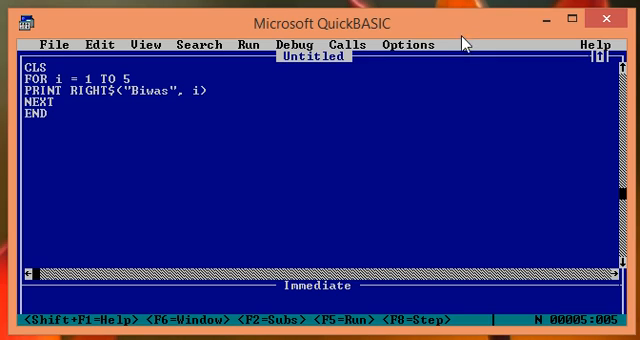